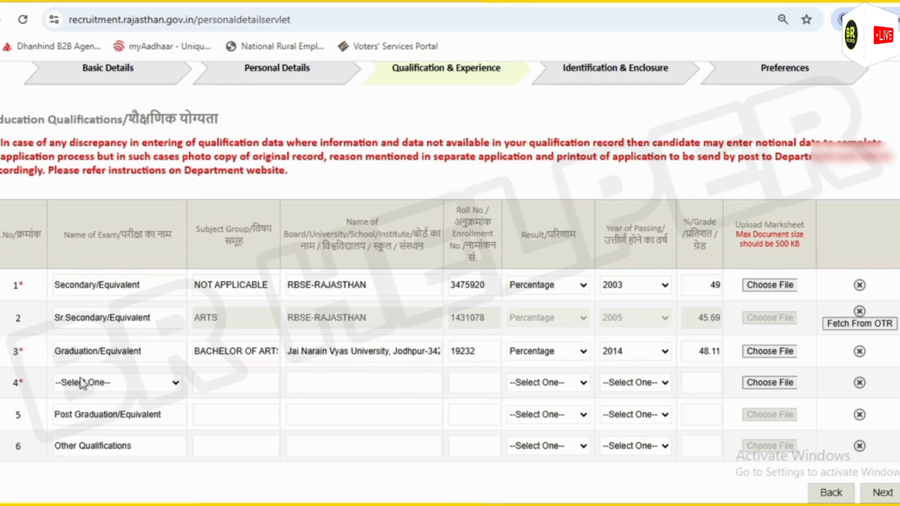
# Set the exam name in qualification row 4 to RSCIT conducted by Verdhaman Mahaveer Open University Kota.
pyautogui.click(83, 393)
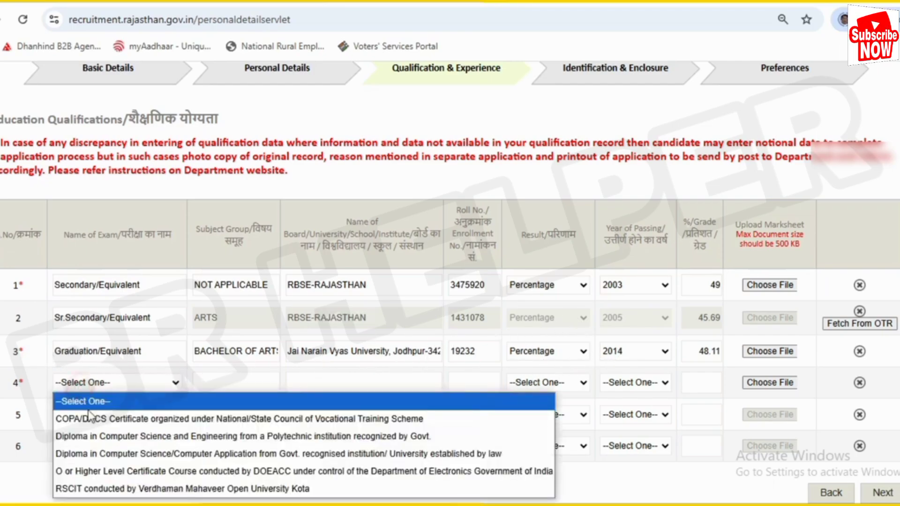
pyautogui.click(112, 486)
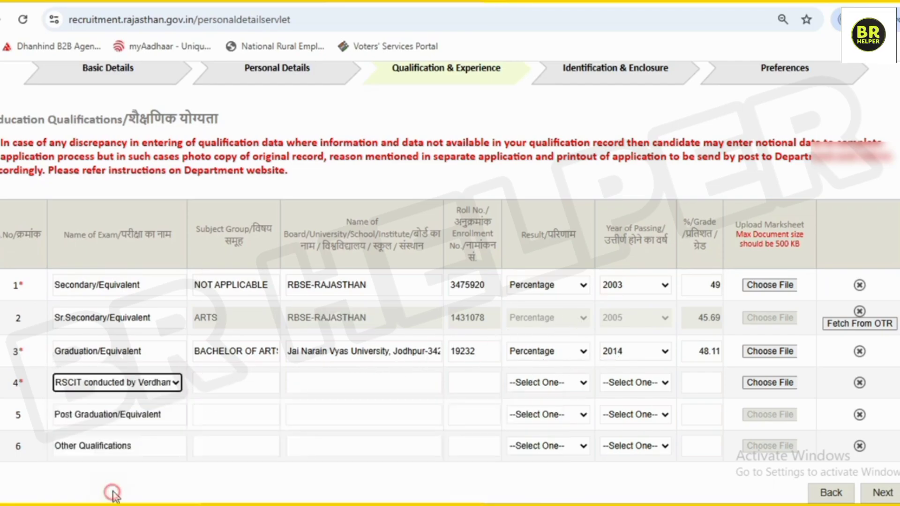
pyautogui.click(233, 379)
pyautogui.write('VMOU')
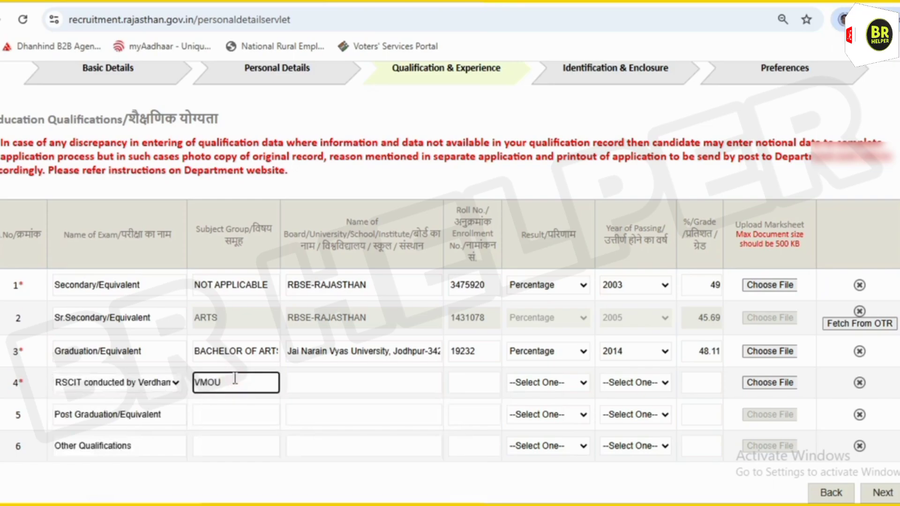
pyautogui.press('BackSpace')
pyautogui.press('BackSpace')
pyautogui.press('BackSpace')
pyautogui.press('BackSpace')
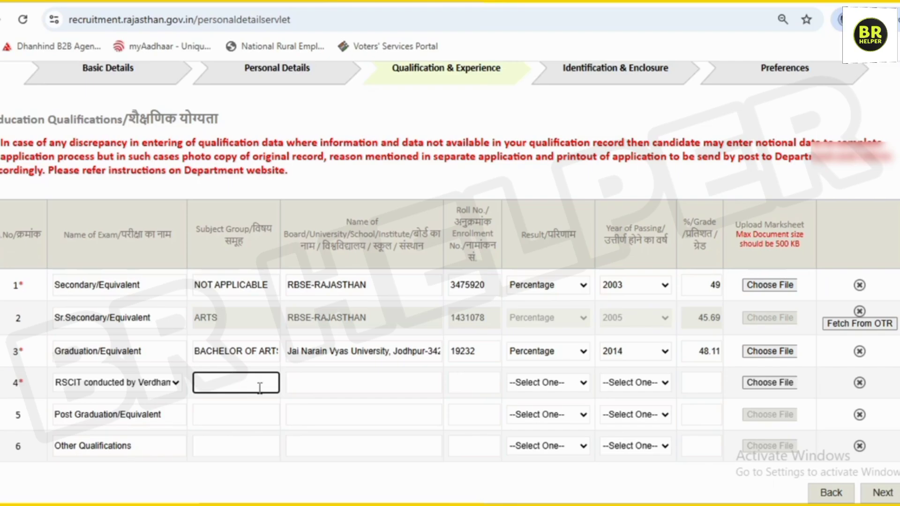
pyautogui.click(661, 217)
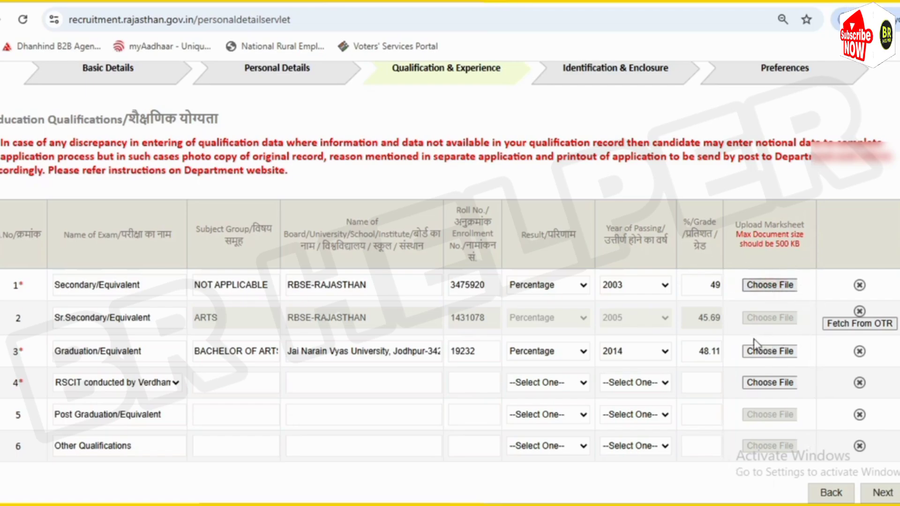
pyautogui.click(754, 282)
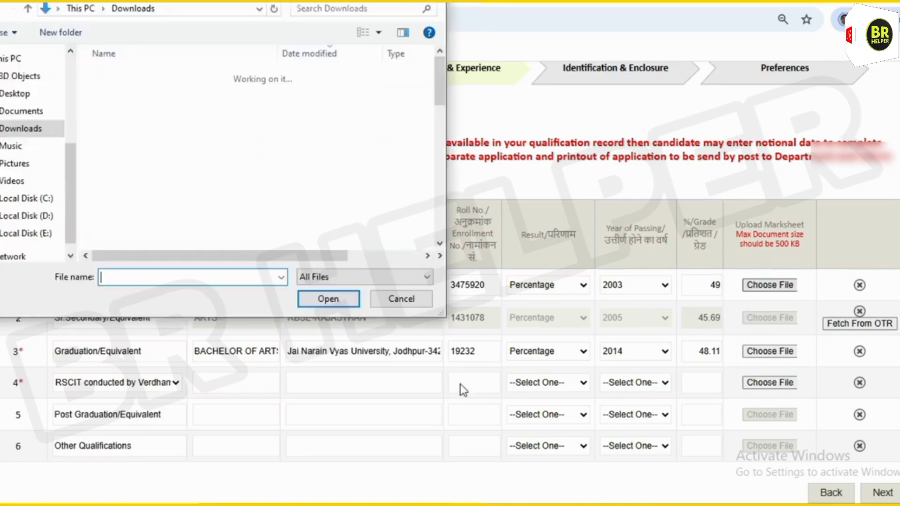
pyautogui.click(401, 298)
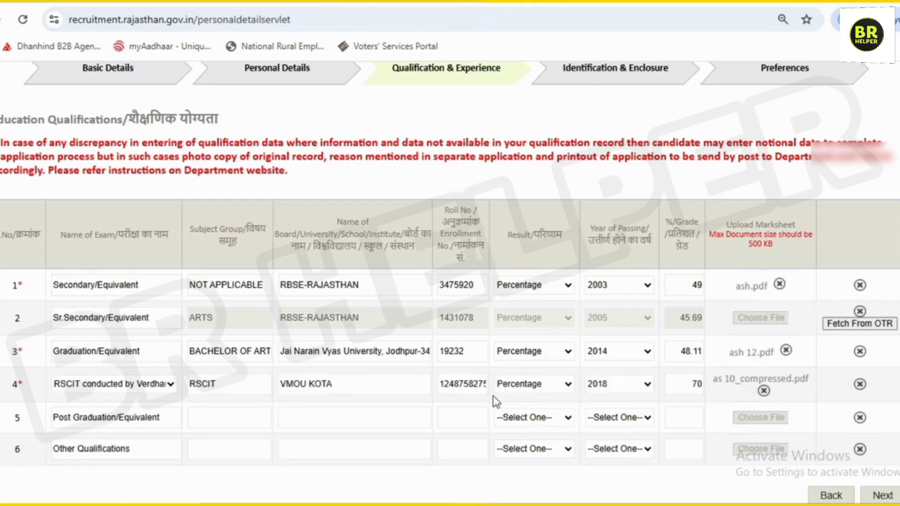
# Continue from the education qualifications to Identification & Enclosure and accept the live-photo guidelines declaration.
pyautogui.scroll(-1, 846, 416)
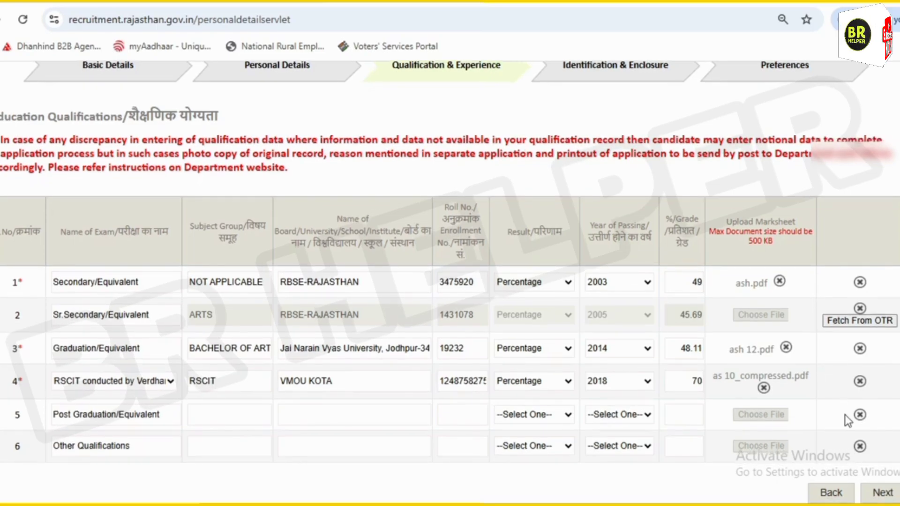
pyautogui.click(883, 493)
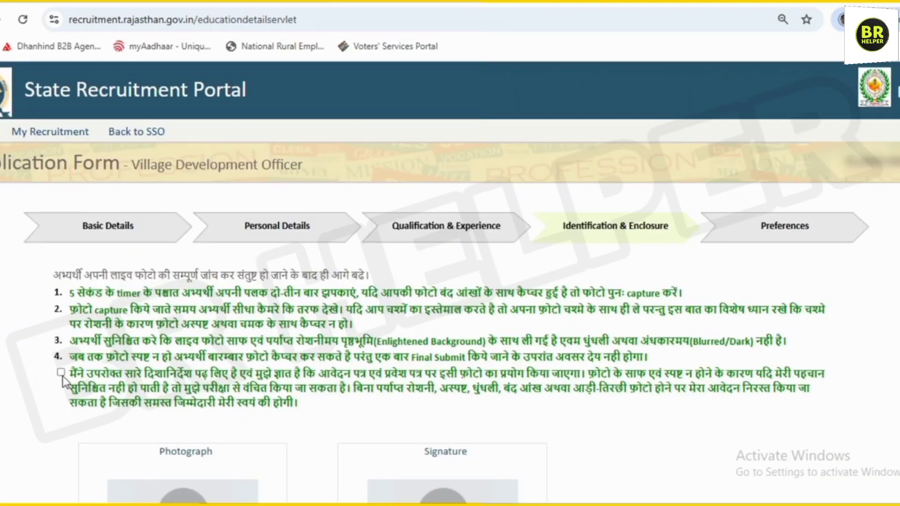
pyautogui.click(61, 373)
pyautogui.scroll(-4, 275, 240)
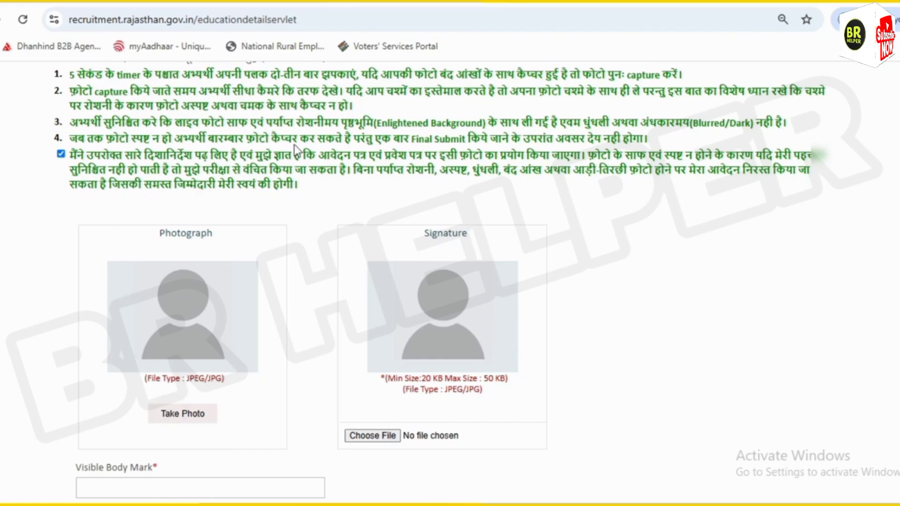
pyautogui.click(211, 406)
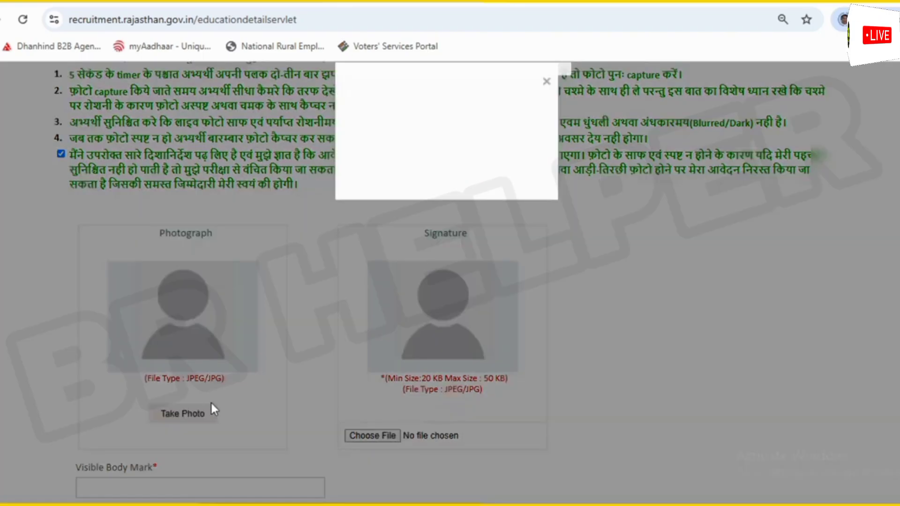
pyautogui.click(546, 82)
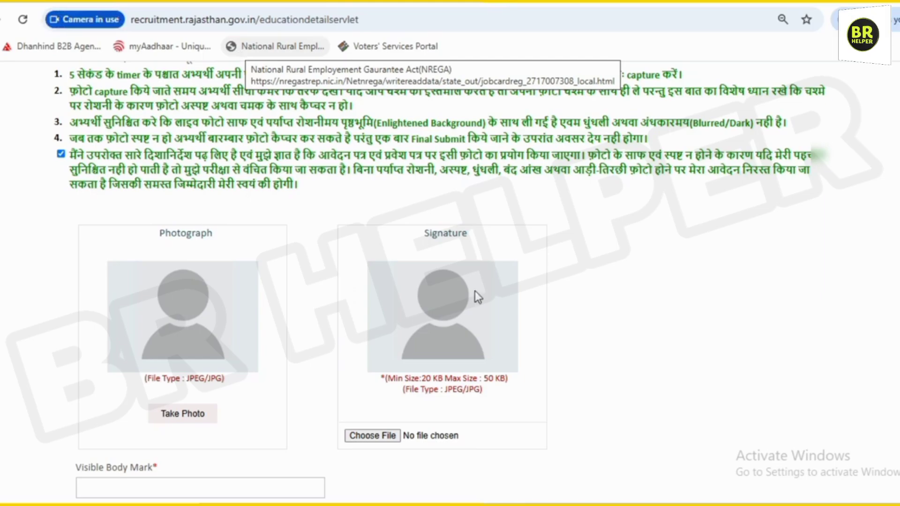
# Set the visible body mark to NO MARK and continue to the Preferences page.
pyautogui.click(227, 489)
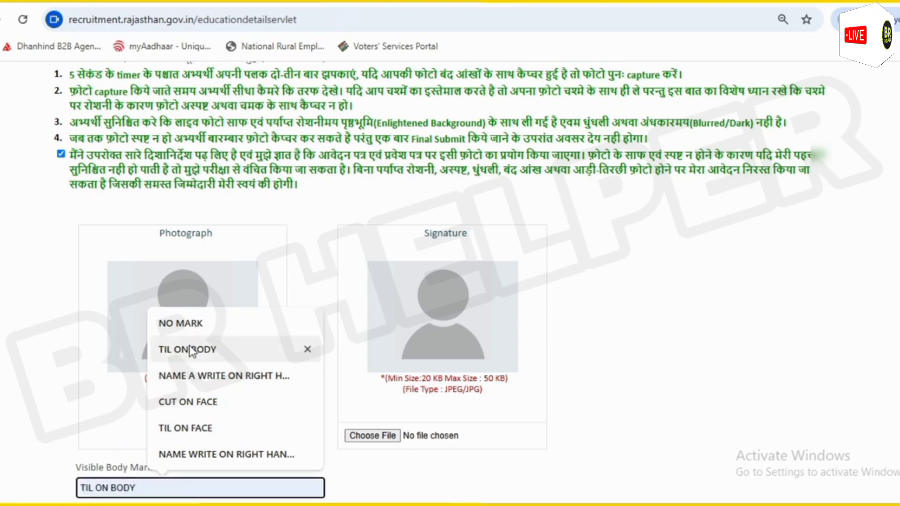
pyautogui.click(203, 324)
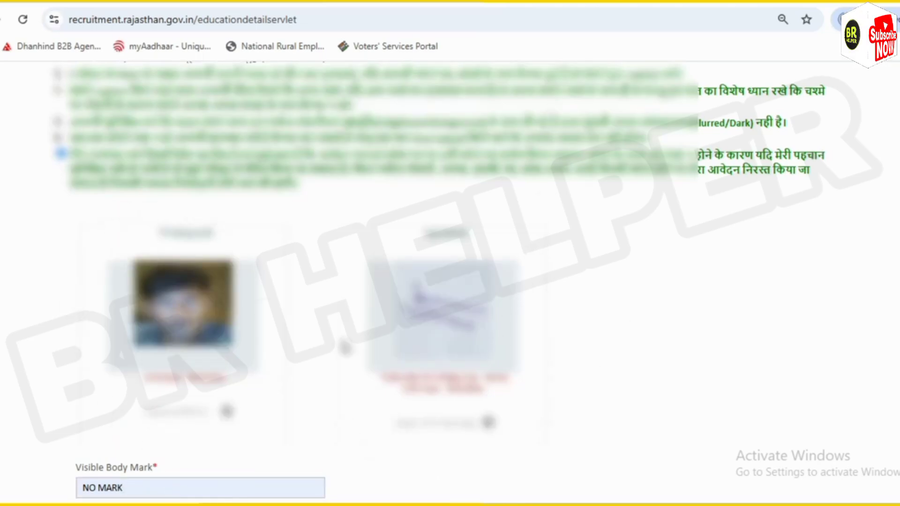
pyautogui.scroll(-1, 806, 328)
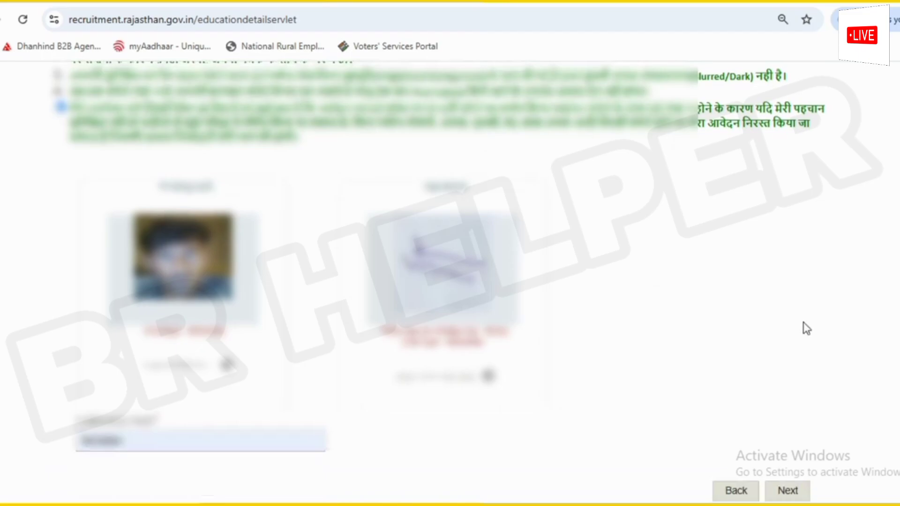
pyautogui.click(787, 490)
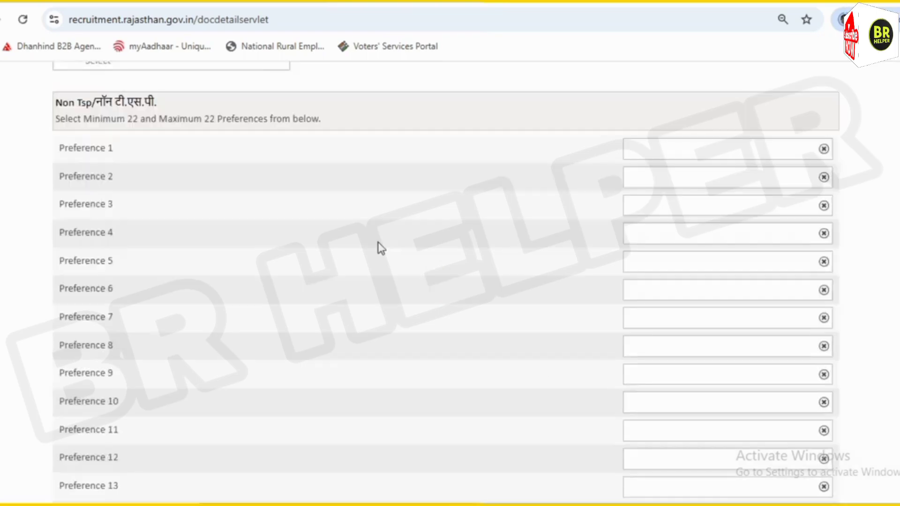
# Choose BARMER as the first and JAIPUR as the second Non Tsp district preference.
pyautogui.scroll(5, 378, 241)
pyautogui.click(135, 287)
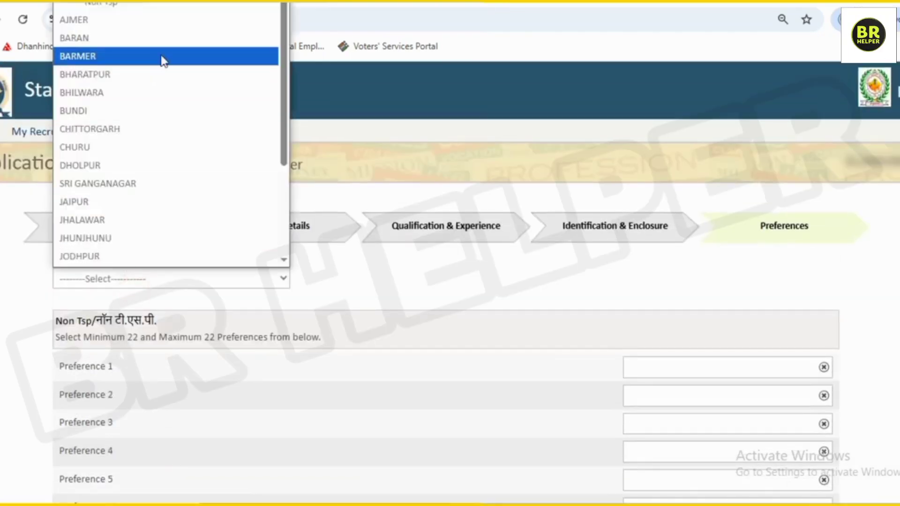
pyautogui.scroll(-3, 159, 141)
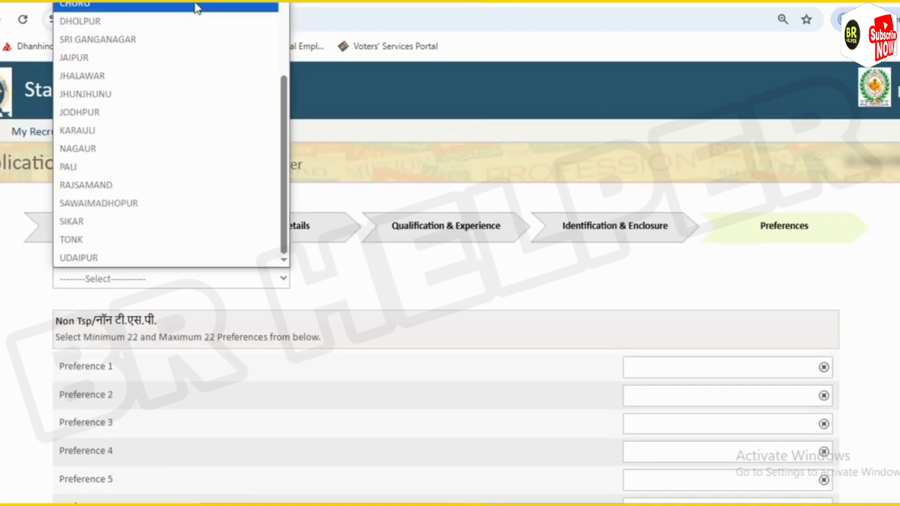
pyautogui.scroll(3, 160, 71)
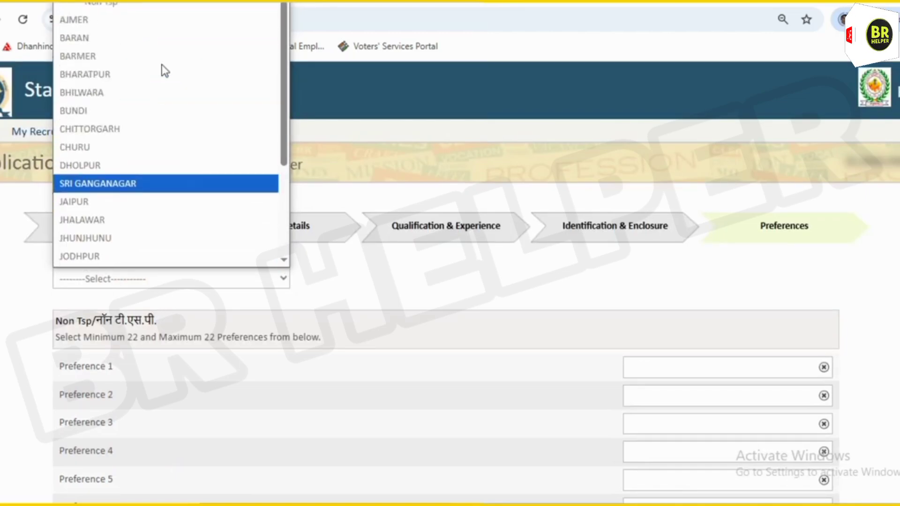
pyautogui.click(100, 64)
pyautogui.click(194, 278)
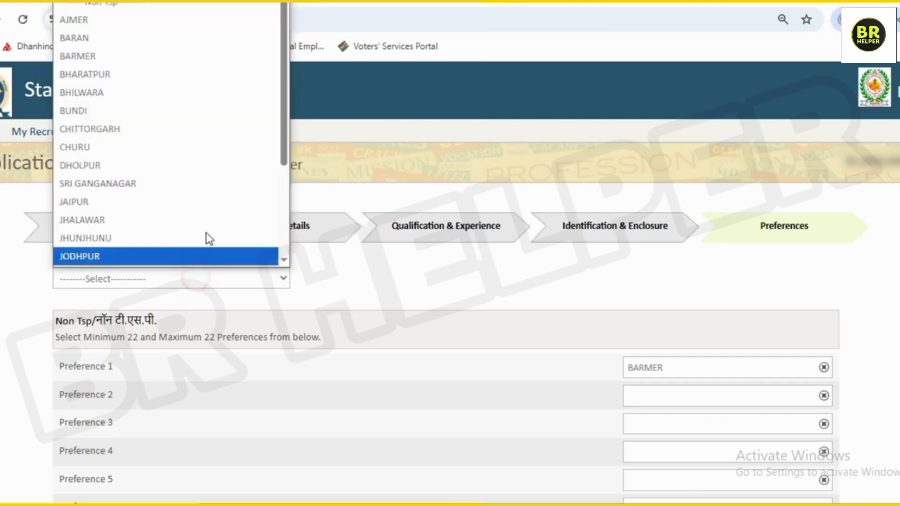
pyautogui.click(206, 202)
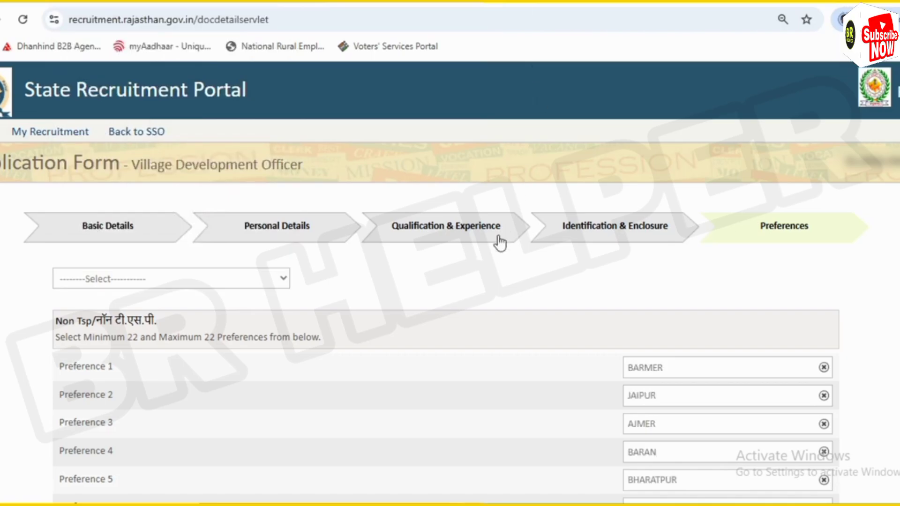
# Check the list of 22 district preferences and continue to the application preview.
pyautogui.scroll(-5, 614, 357)
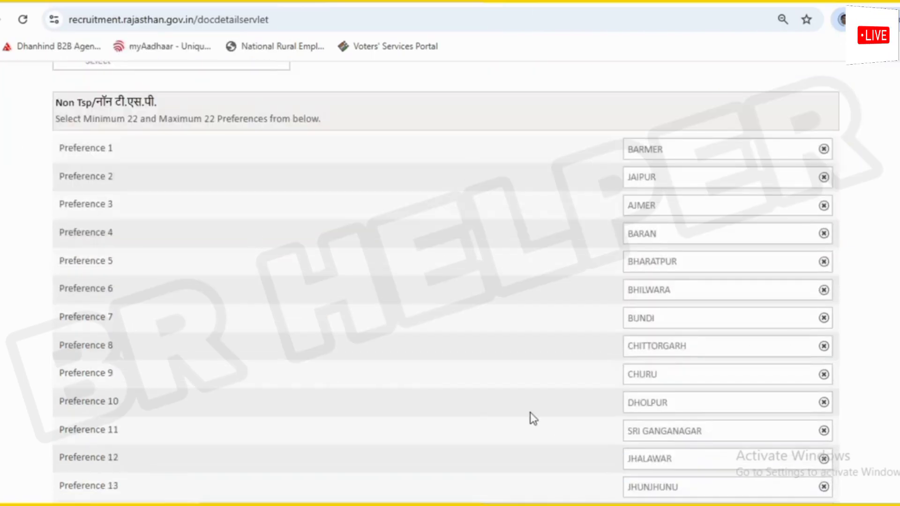
pyautogui.scroll(-8, 508, 378)
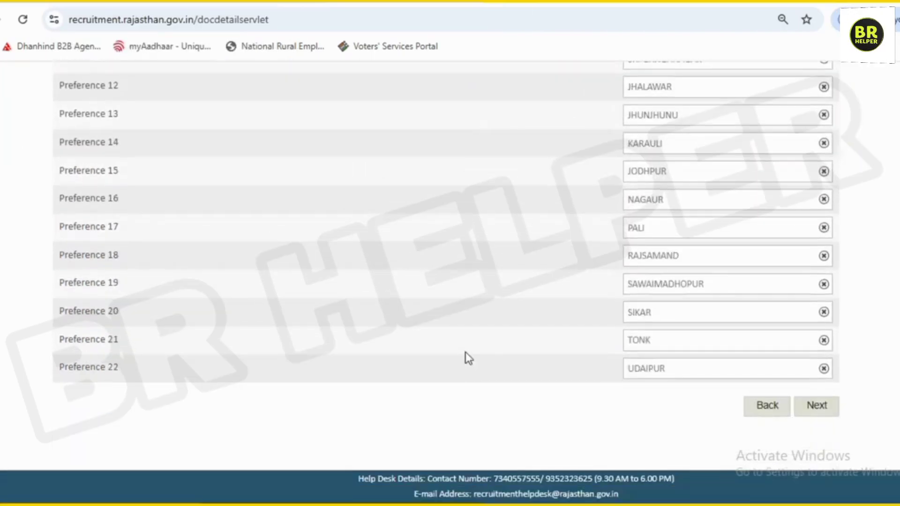
pyautogui.click(804, 407)
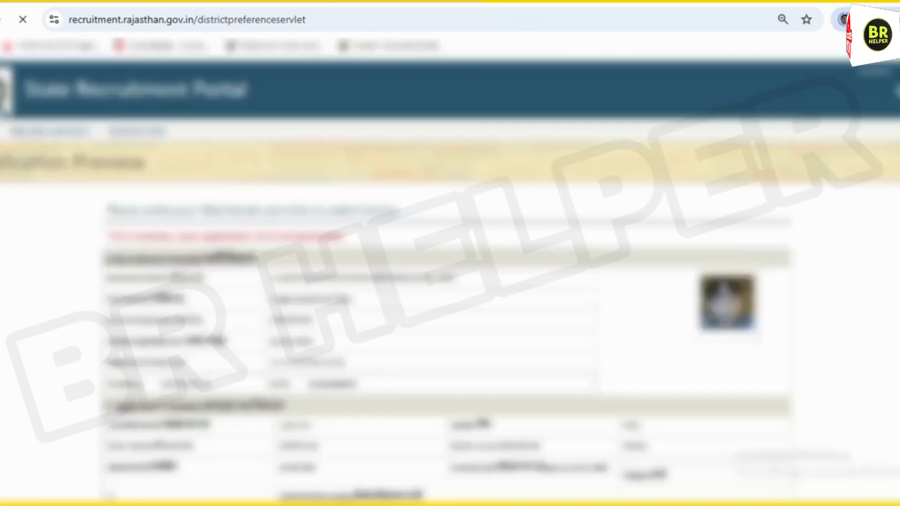
# Accept the declaration at the end of the application preview and start the final submission.
pyautogui.scroll(-10, 784, 403)
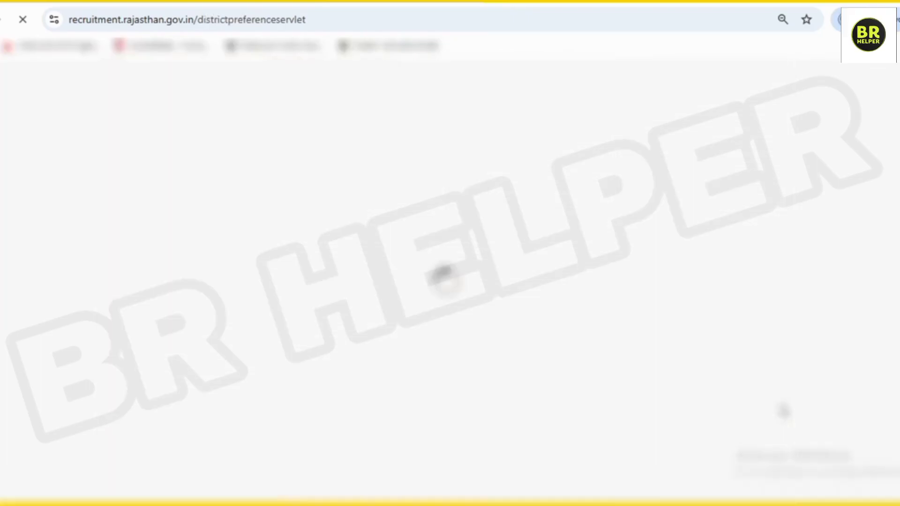
pyautogui.scroll(-10, 338, 348)
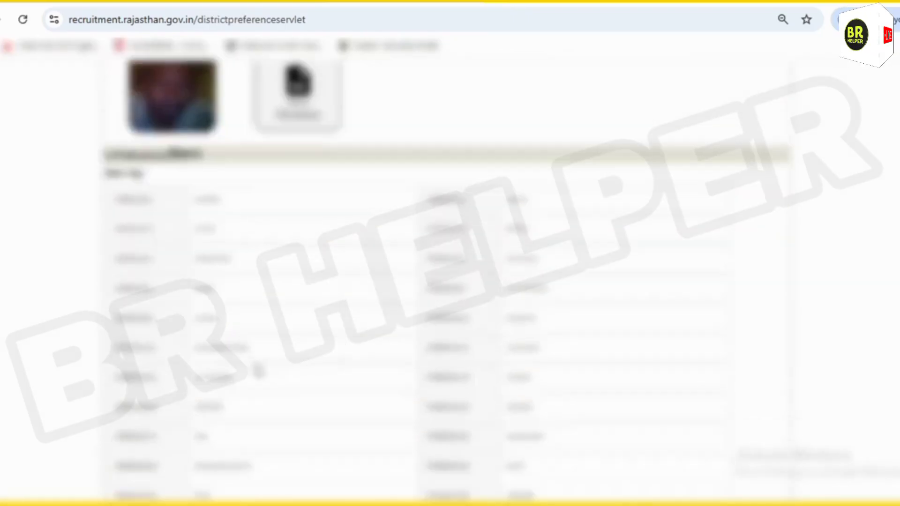
pyautogui.scroll(-5, 259, 370)
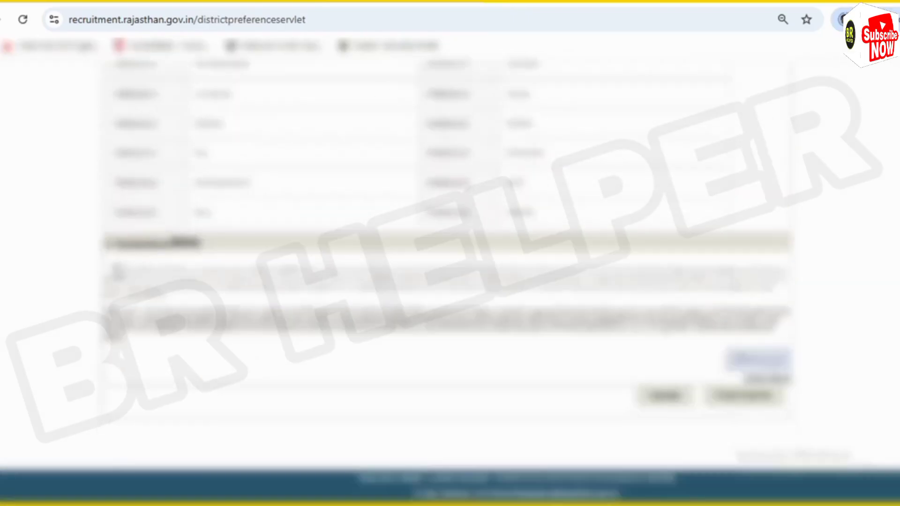
pyautogui.click(118, 267)
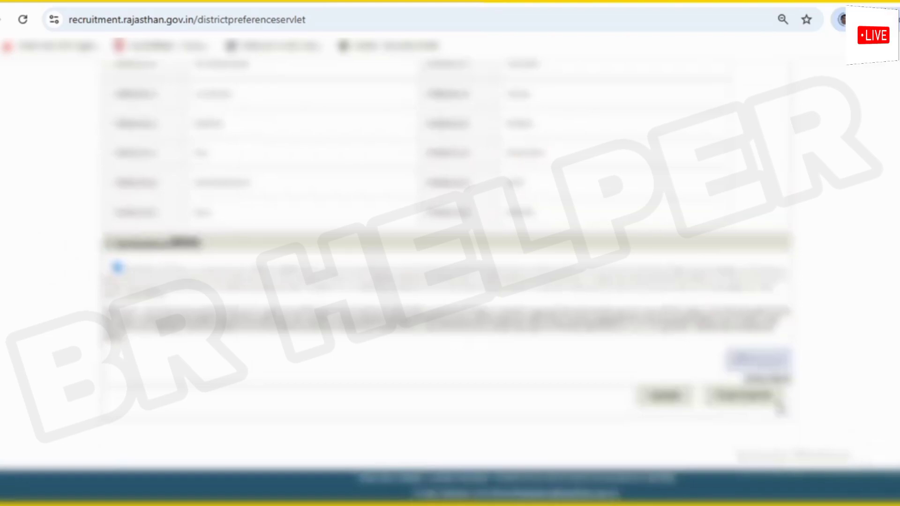
pyautogui.click(763, 400)
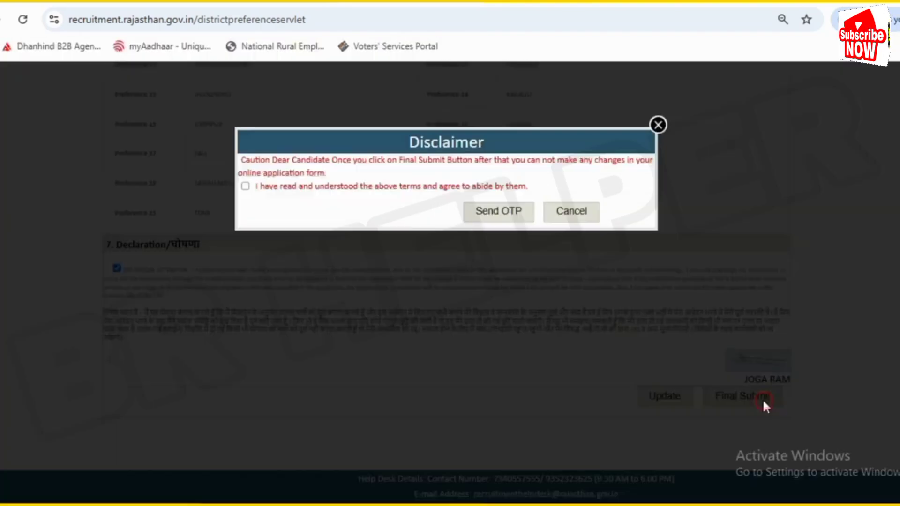
# Agree to the final submission disclaimer and submit the OTP for verification.
pyautogui.click(245, 187)
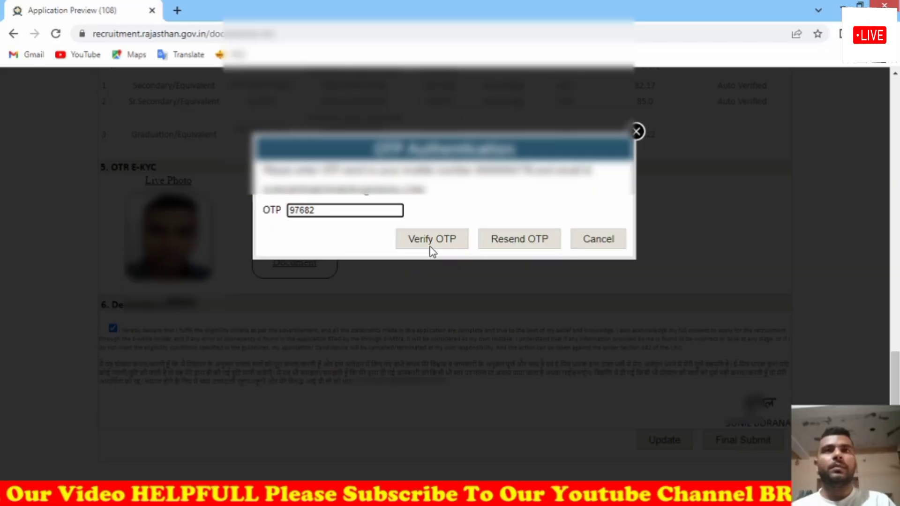
pyautogui.click(430, 239)
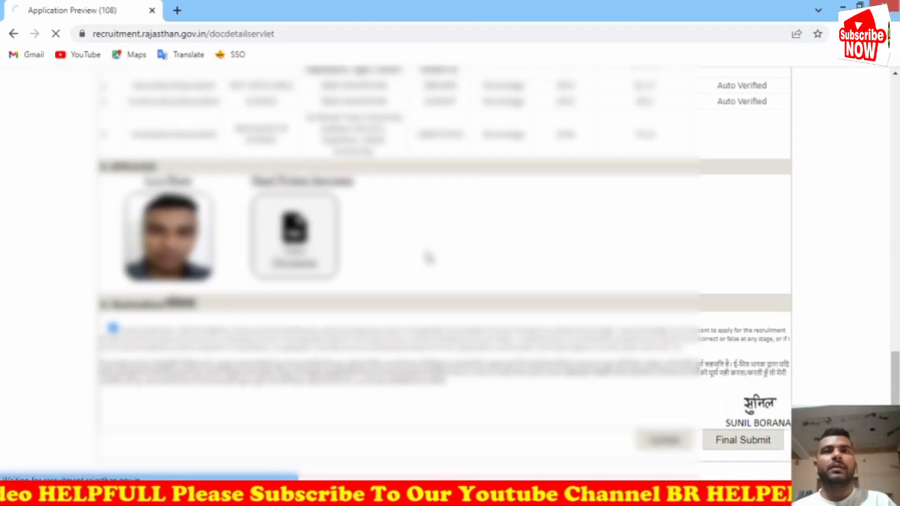